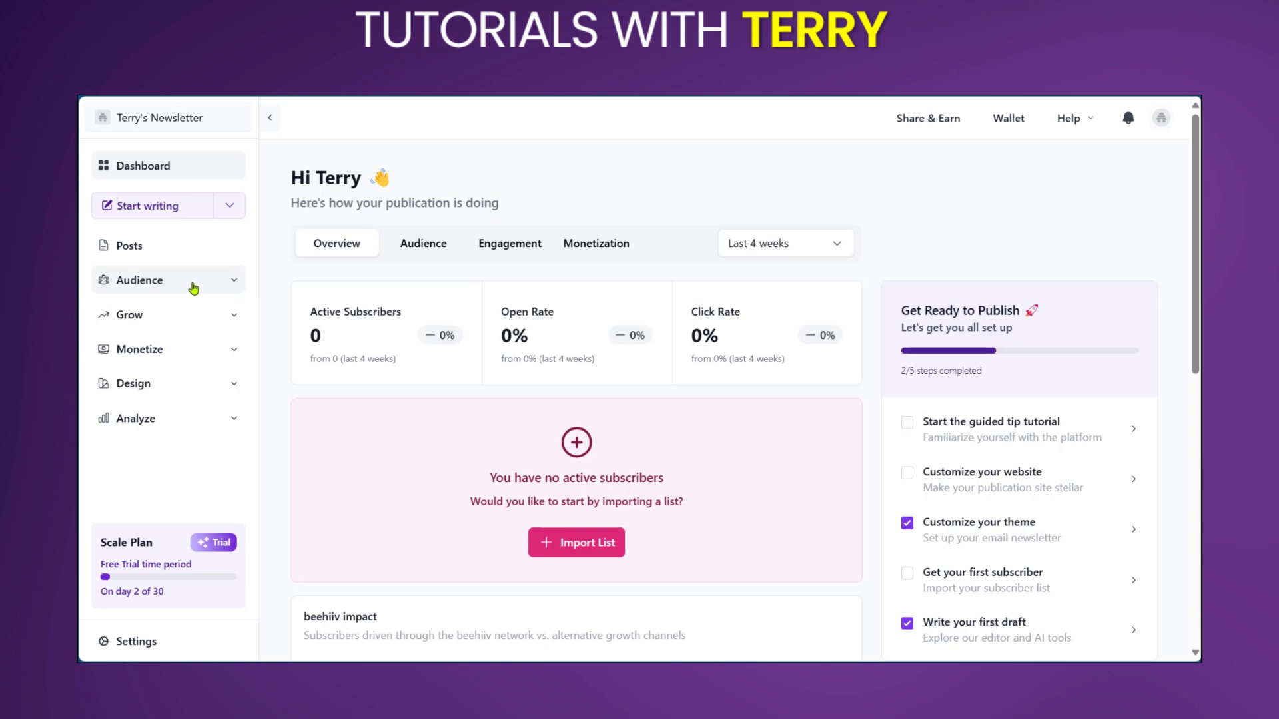
# Step: Create a survey titled Health Survey with the description "An aim to learn some common health statistics in our community" and view its responses
pyautogui.click(193, 287)
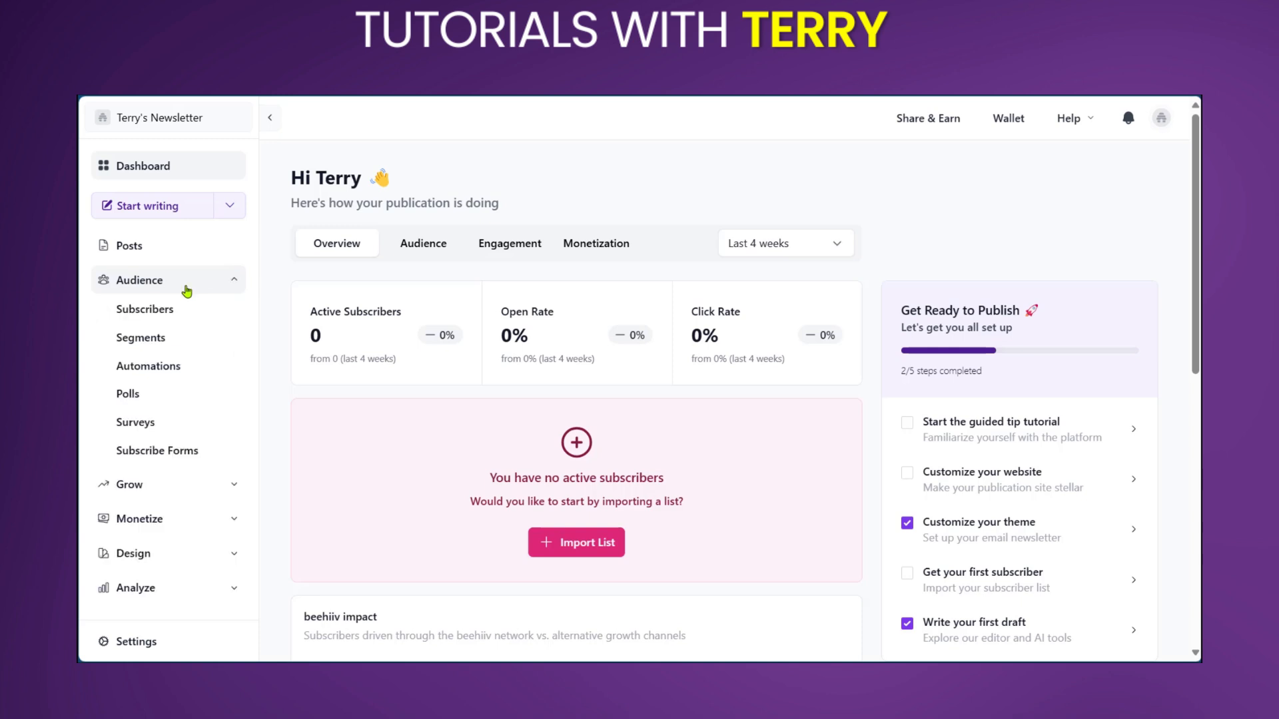
pyautogui.click(142, 425)
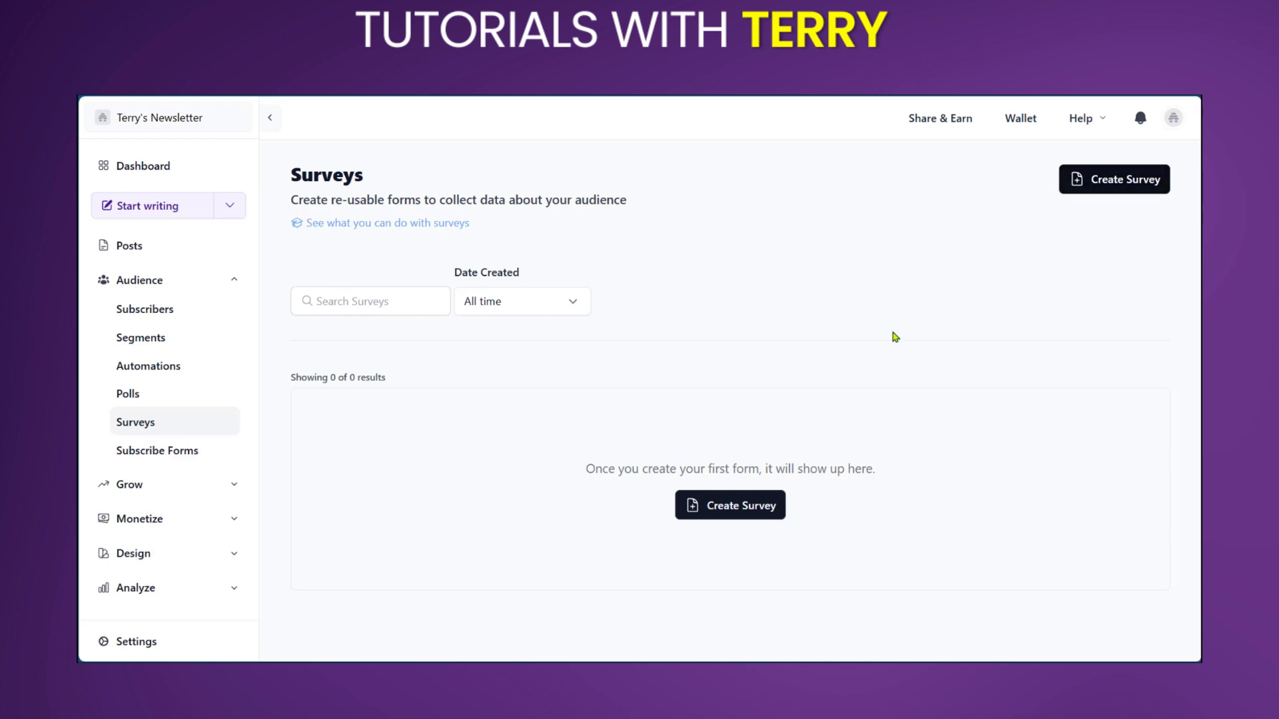
pyautogui.click(719, 517)
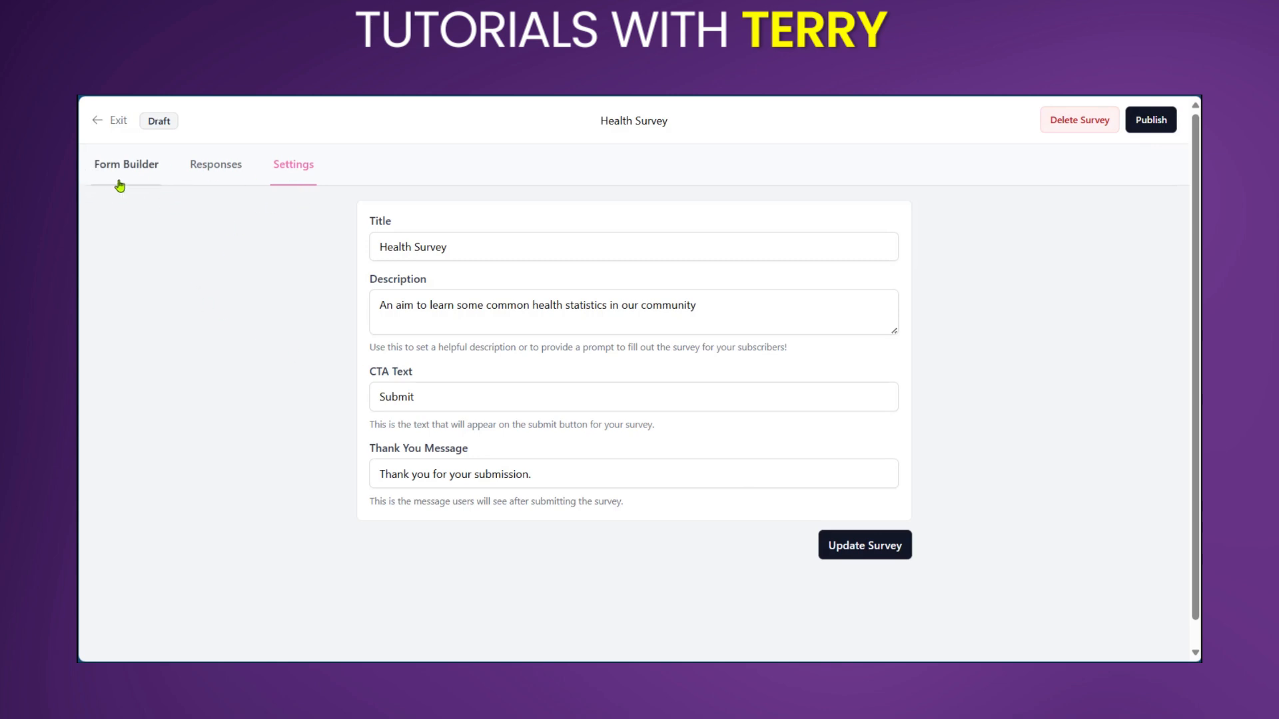
pyautogui.click(218, 176)
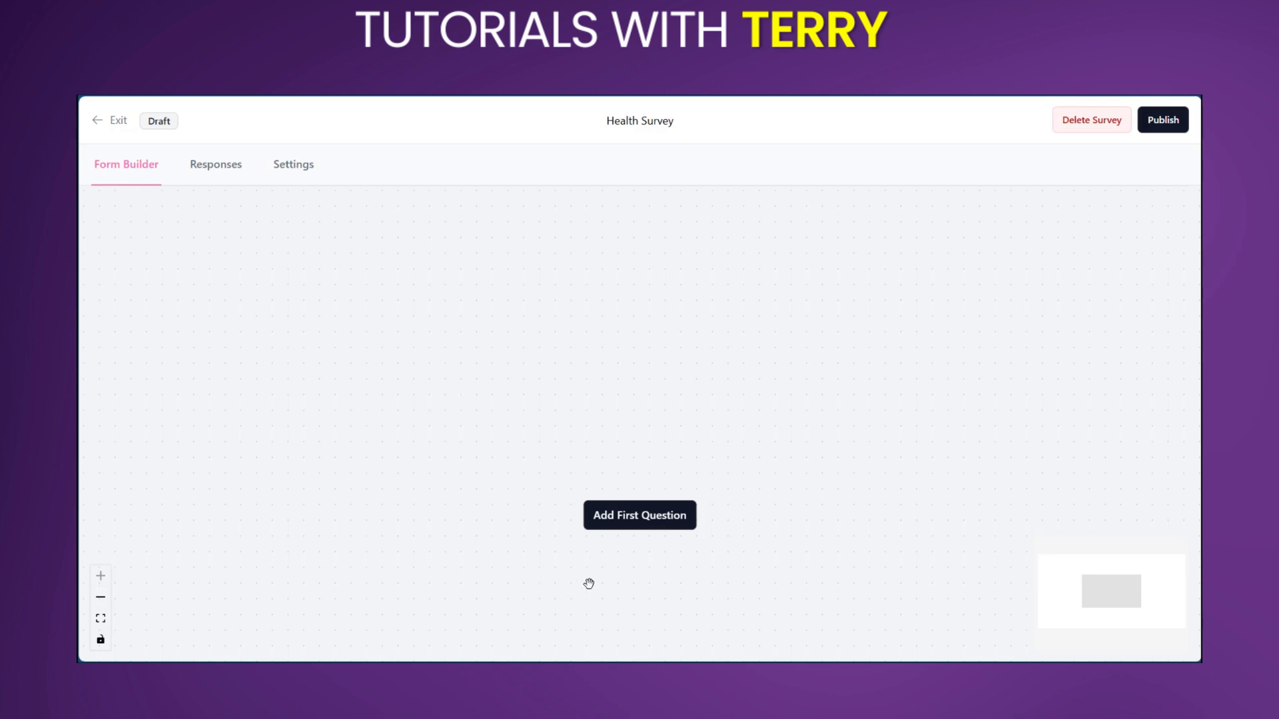
# Step: Add a short-response first question titled First Name, linked to a new text custom field called First name
pyautogui.click(627, 524)
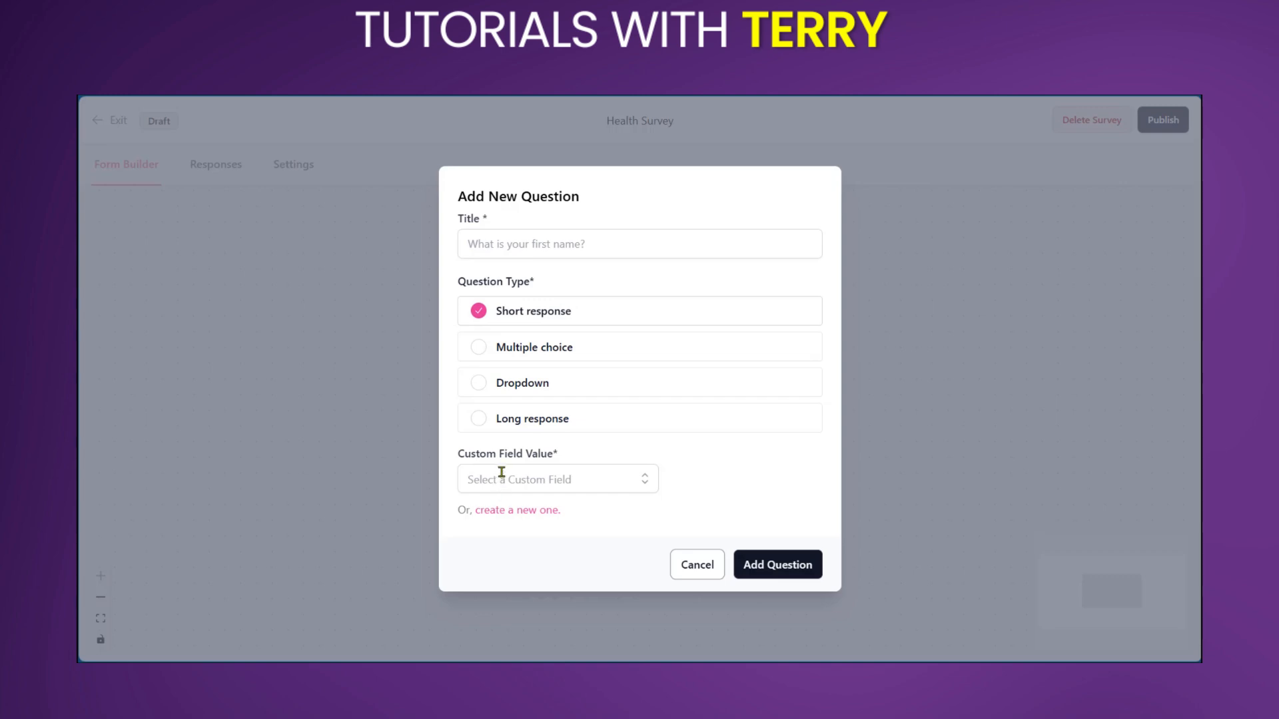
pyautogui.click(511, 243)
pyautogui.write('First Name')
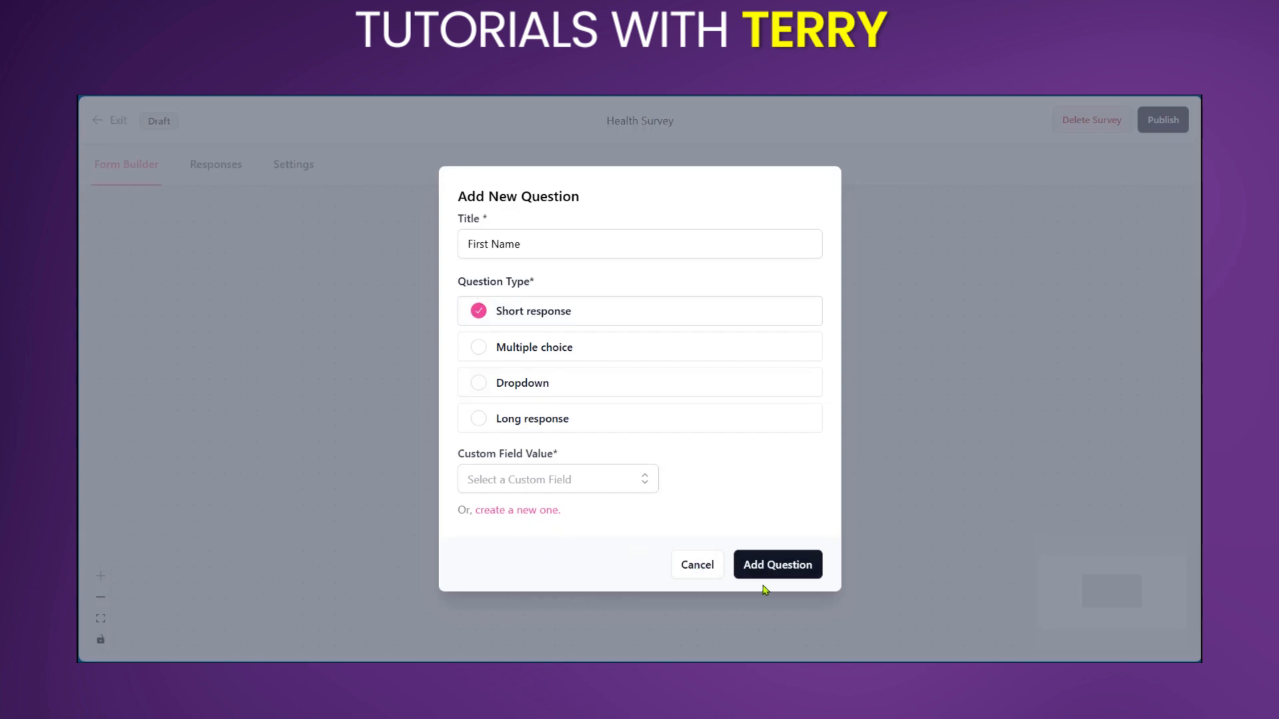
pyautogui.click(794, 570)
pyautogui.click(526, 511)
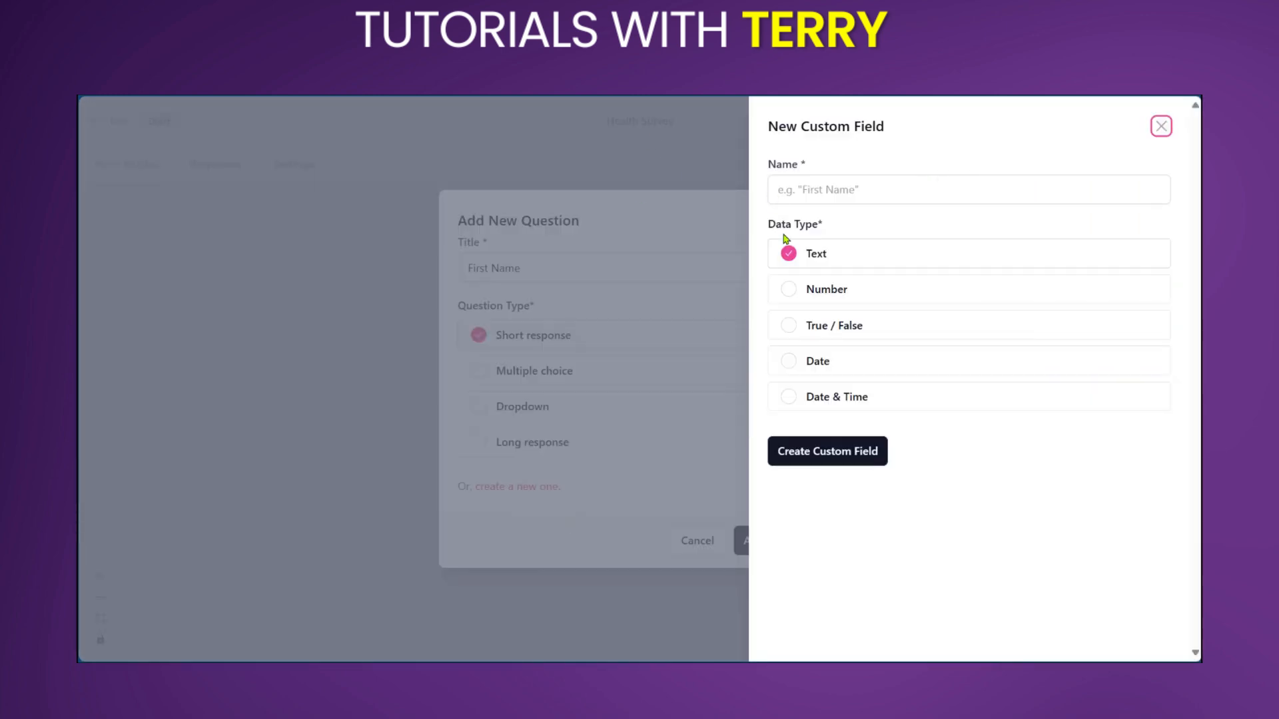
pyautogui.click(804, 192)
pyautogui.click(804, 454)
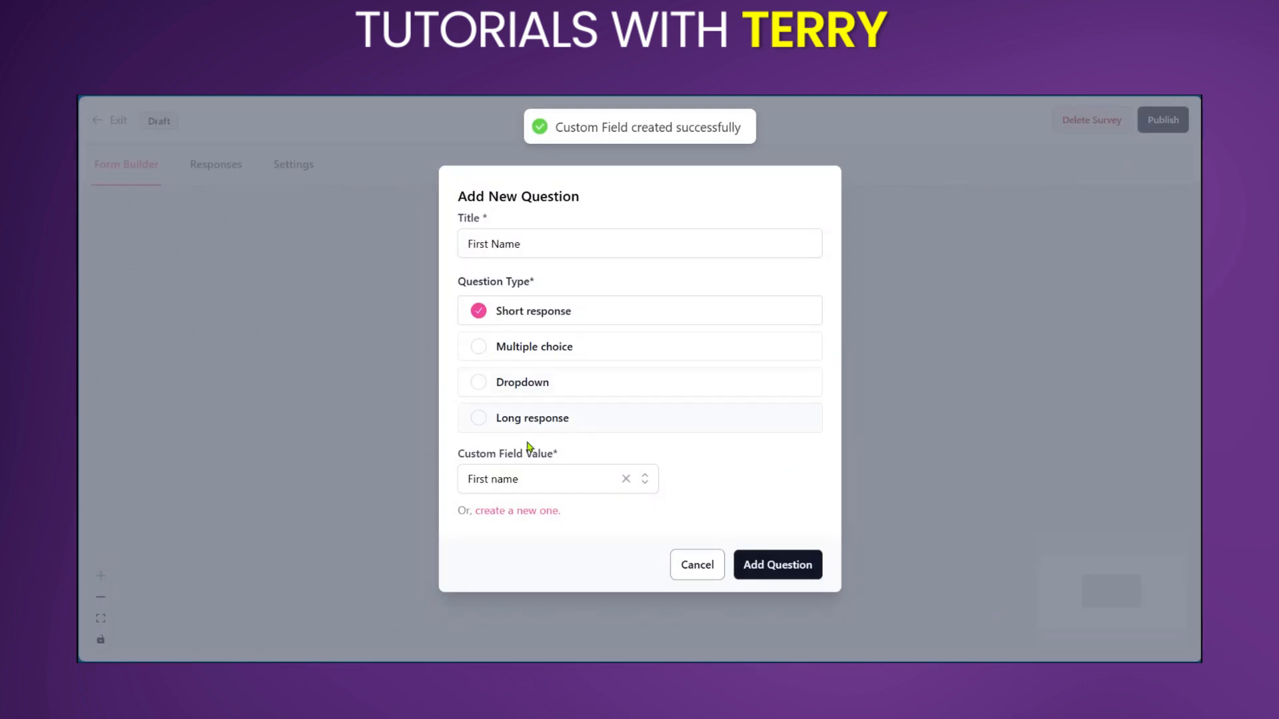
pyautogui.click(784, 567)
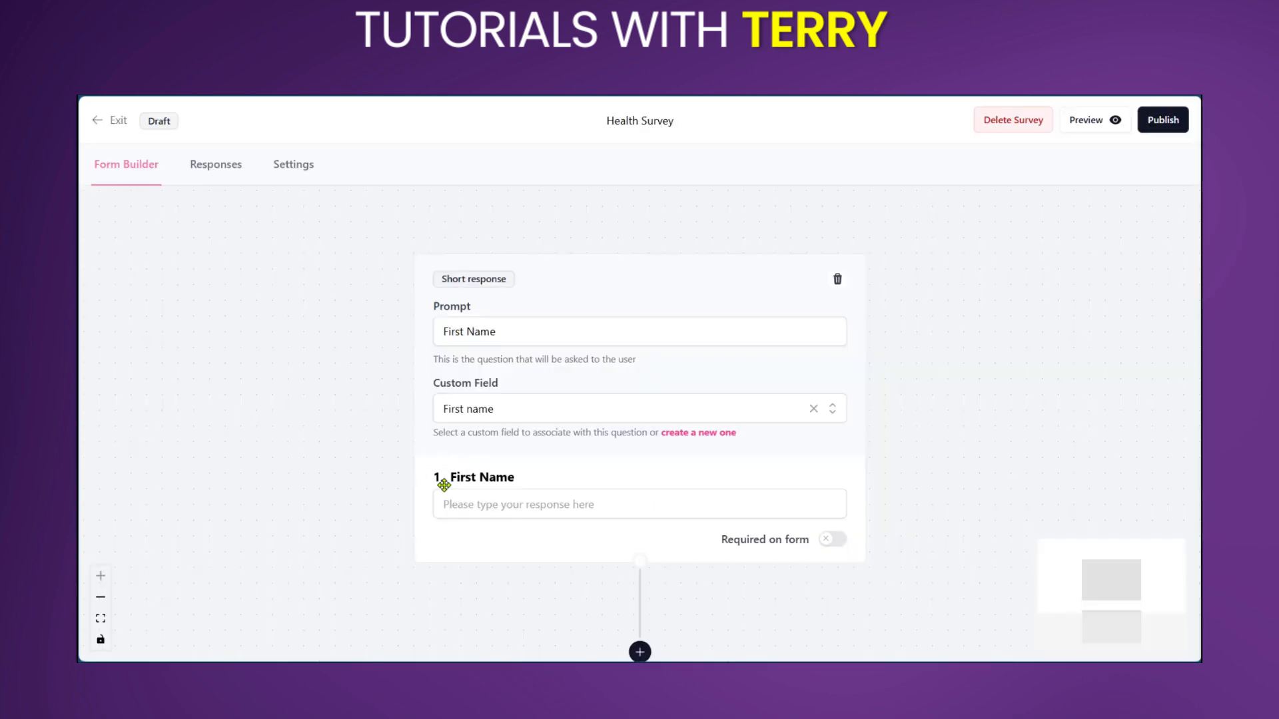
# Step: Enter the sample response "hdgh" in the First Name question and make the question required on the form
pyautogui.click(483, 509)
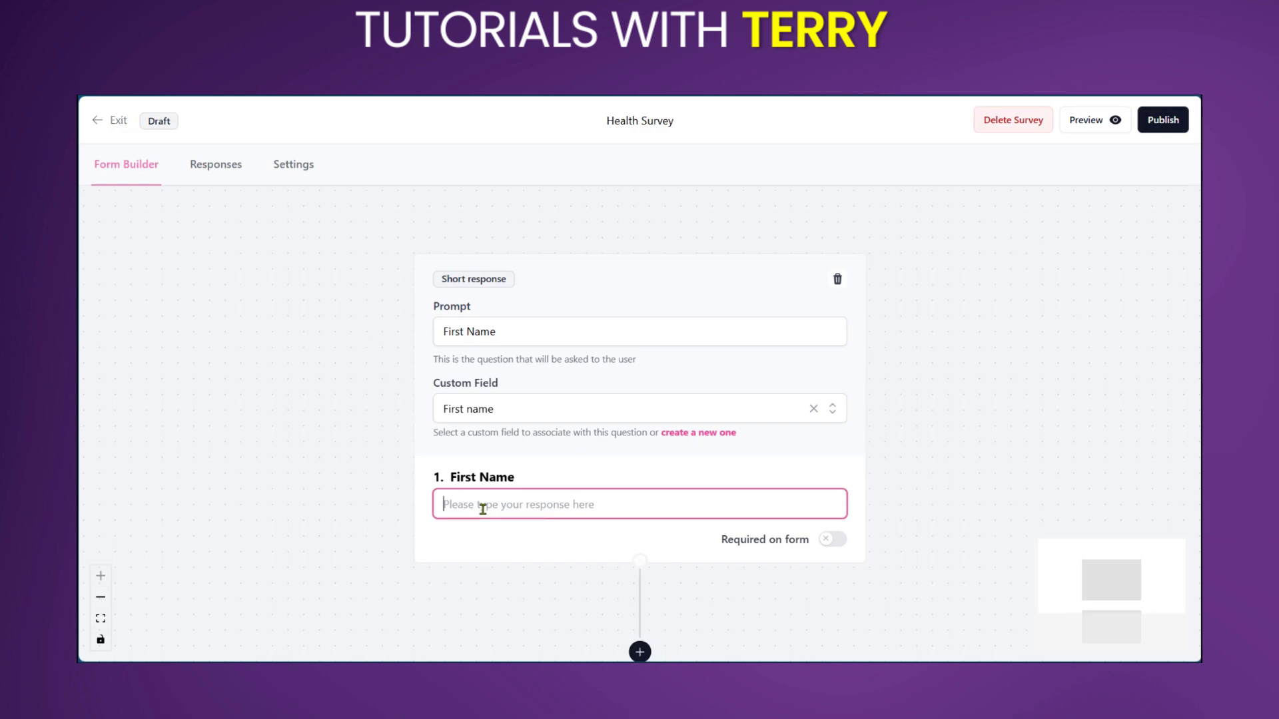
pyautogui.write('hdgh')
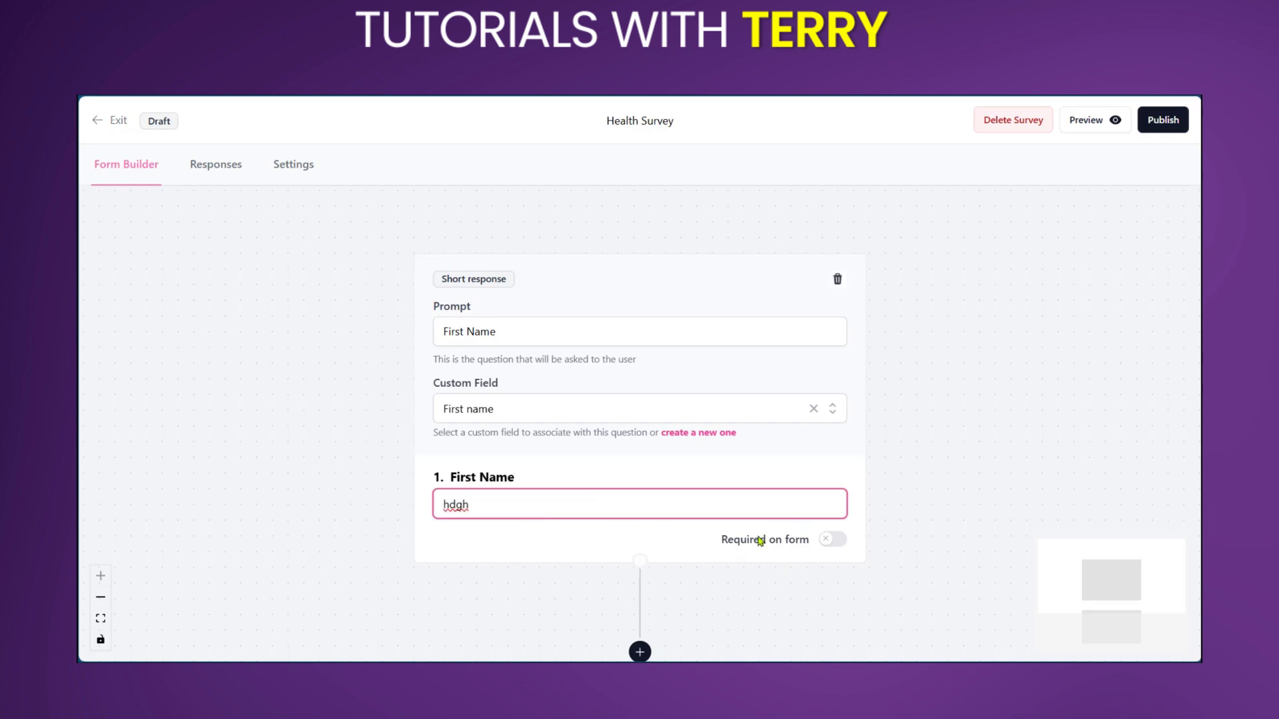
pyautogui.scroll(-1, 759, 542)
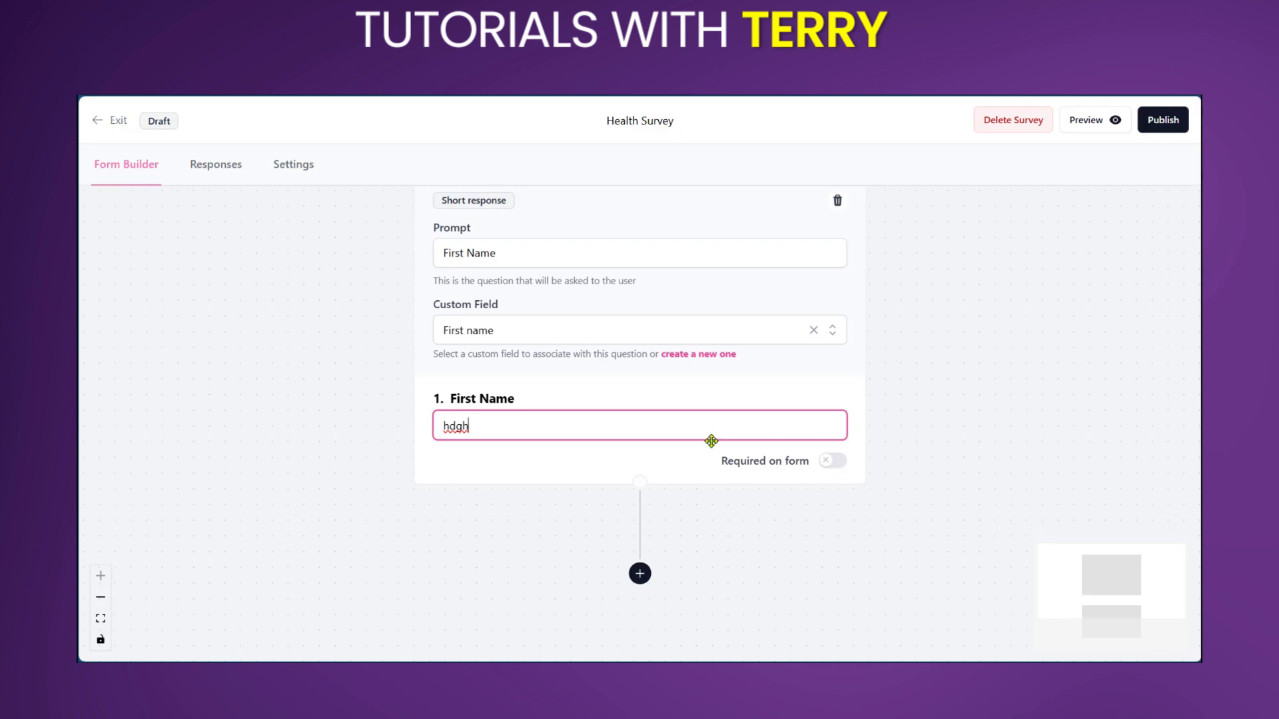
pyautogui.click(838, 468)
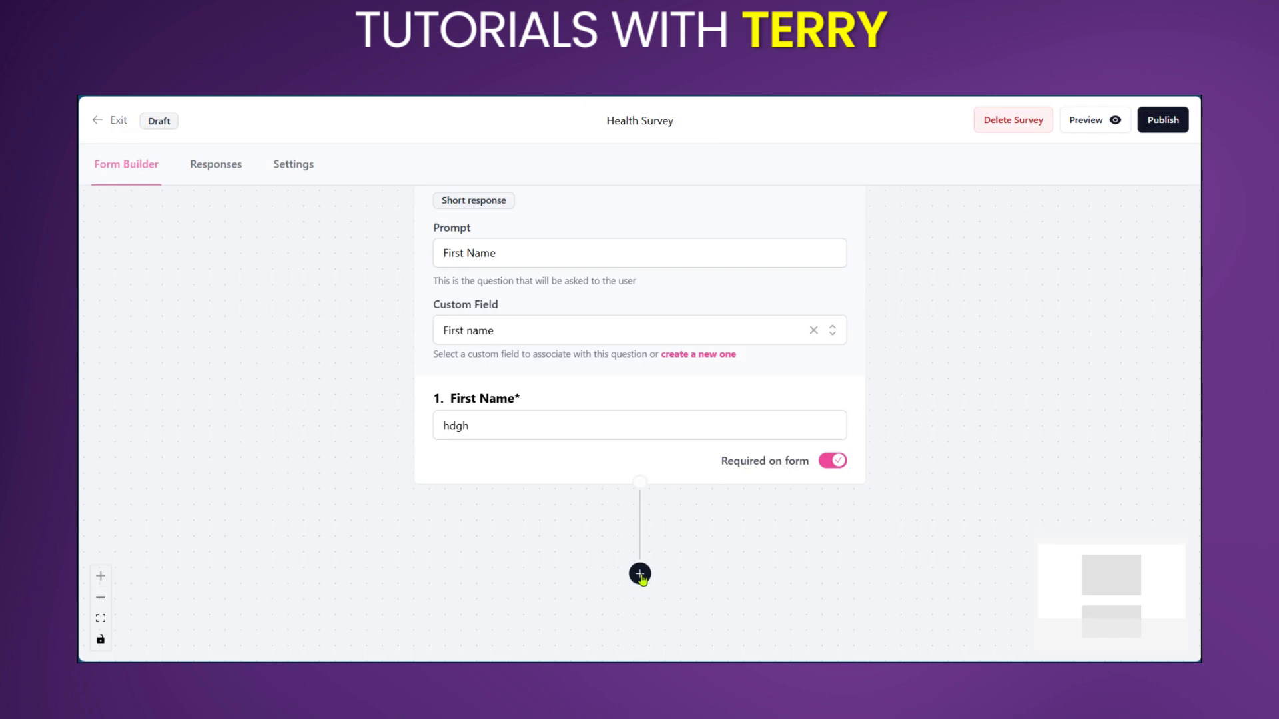
# Step: Add a multiple-choice question titled Age Range, linked to a new List (Multi-Select) custom field called range
pyautogui.click(640, 574)
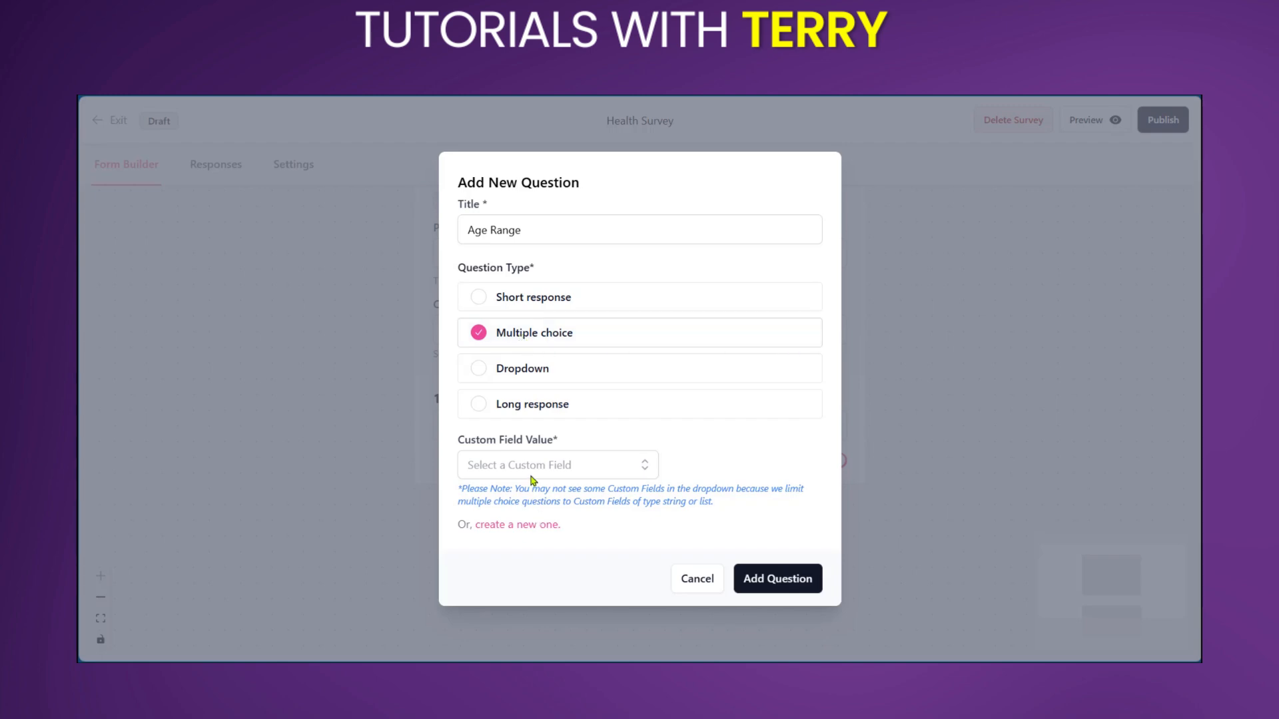
pyautogui.click(517, 531)
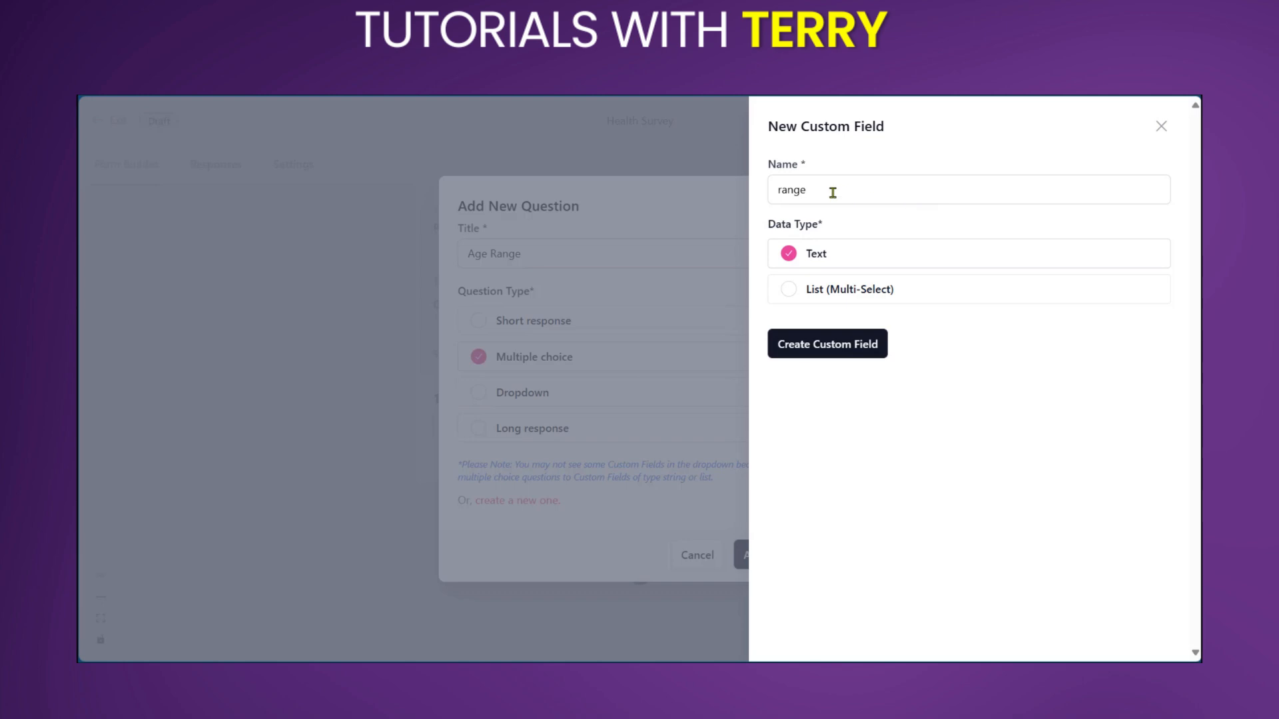
pyautogui.click(788, 289)
pyautogui.click(824, 356)
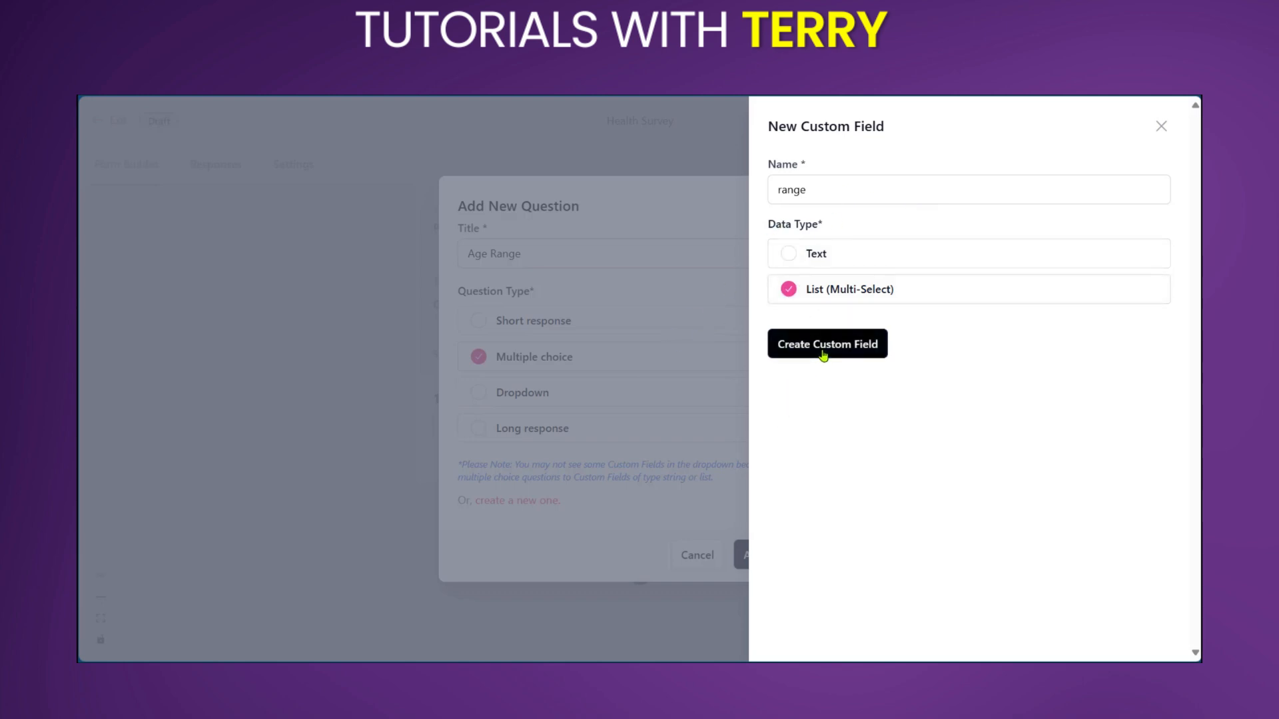
pyautogui.click(818, 352)
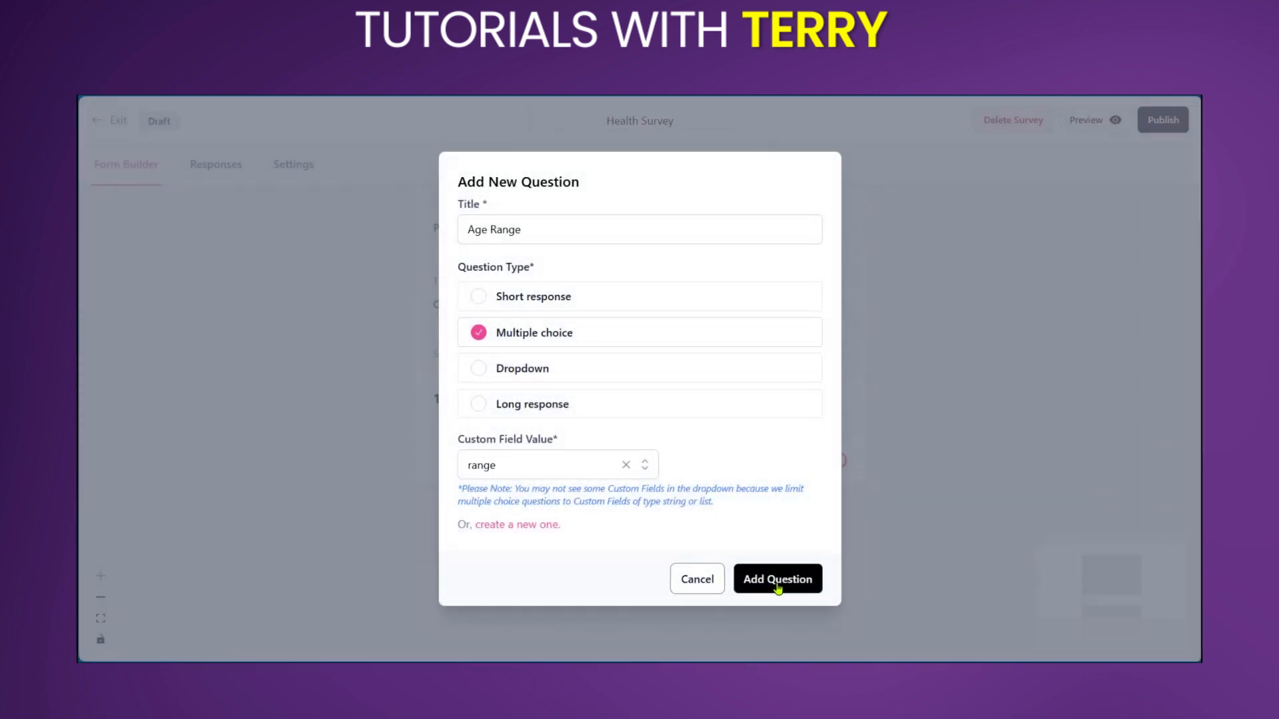
pyautogui.click(777, 581)
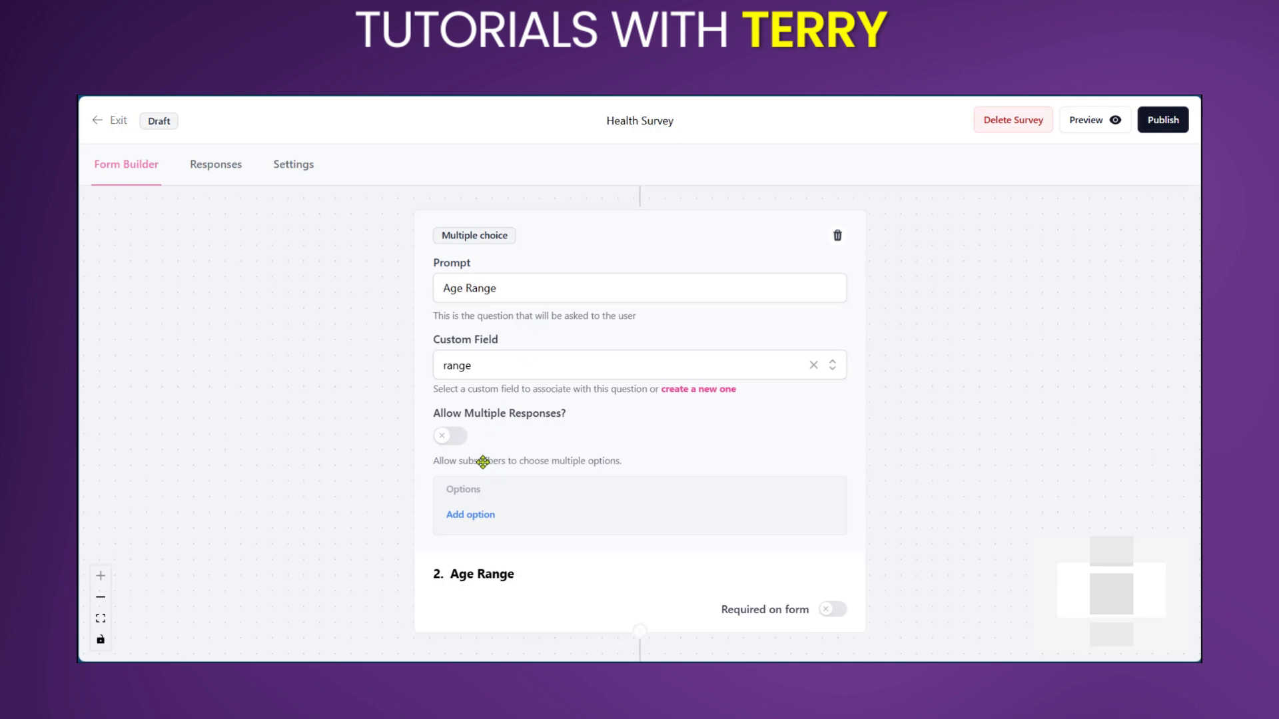
# Step: Add the answer options 18-25 and 26-35 to the Age Range question
pyautogui.click(473, 517)
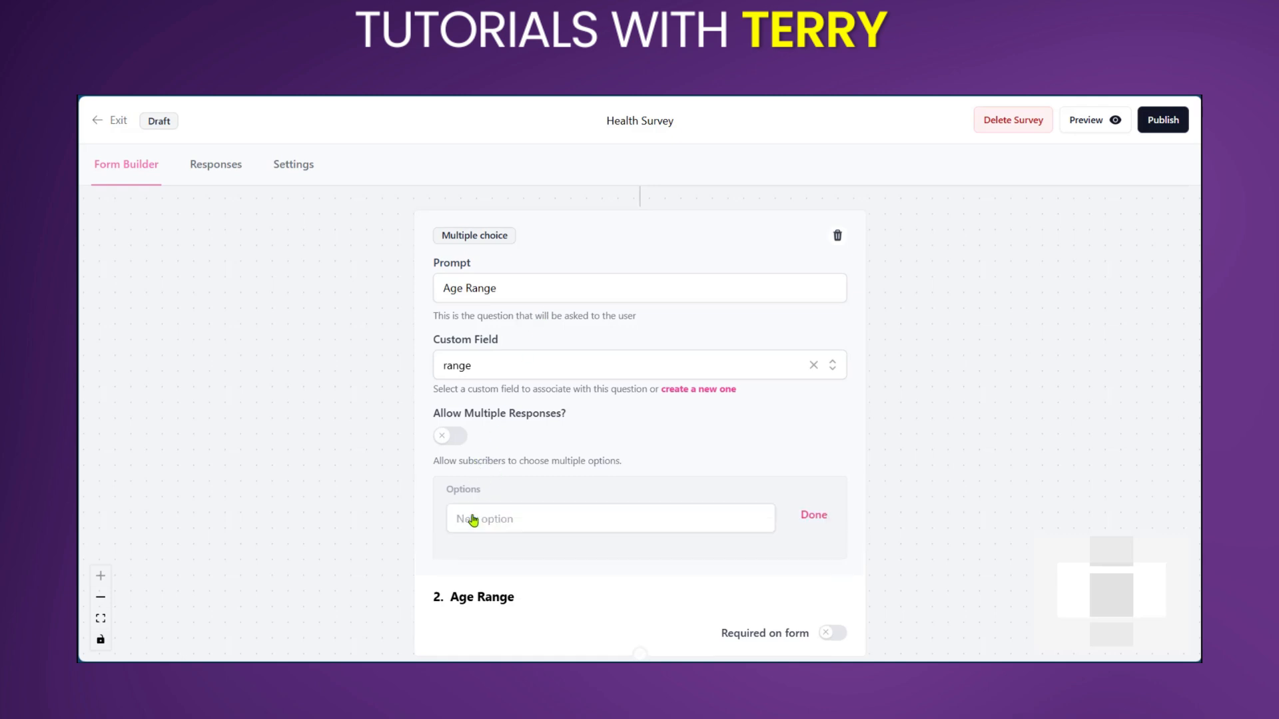
pyautogui.write('18-25')
pyautogui.press('Return')
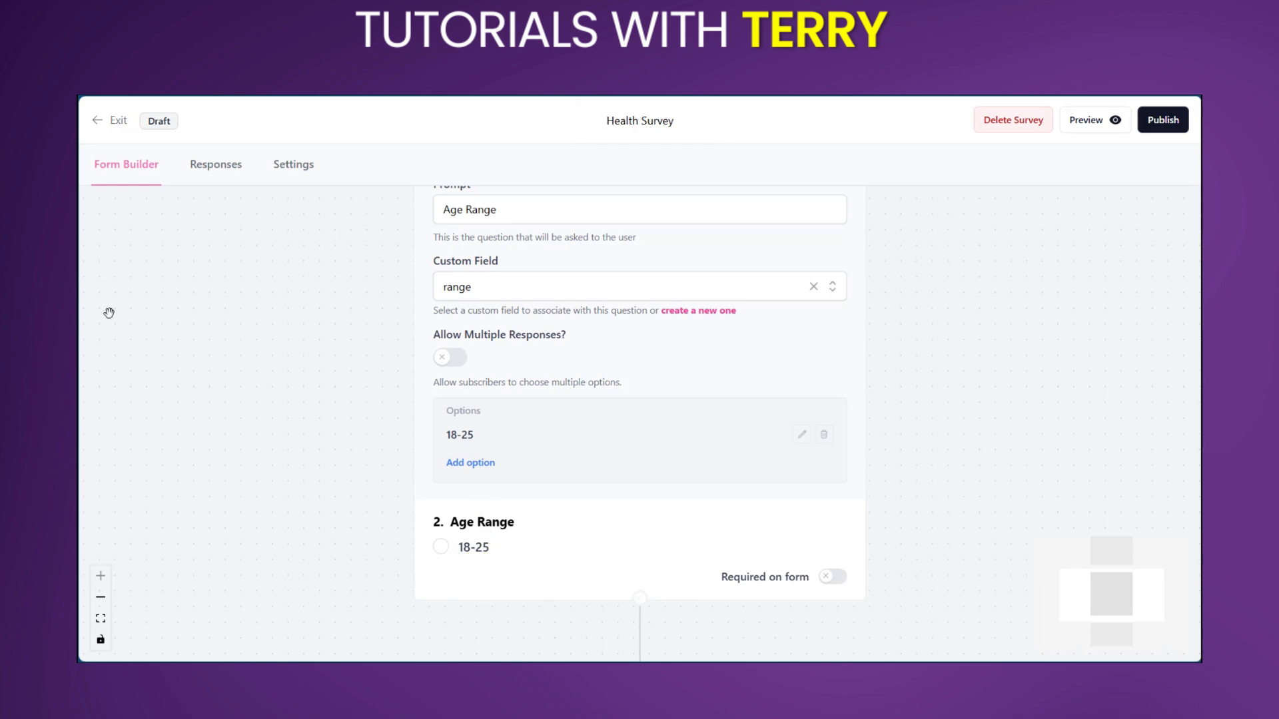
pyautogui.click(485, 465)
pyautogui.write('26-35')
pyautogui.press('Return')
pyautogui.scroll(-1, 677, 454)
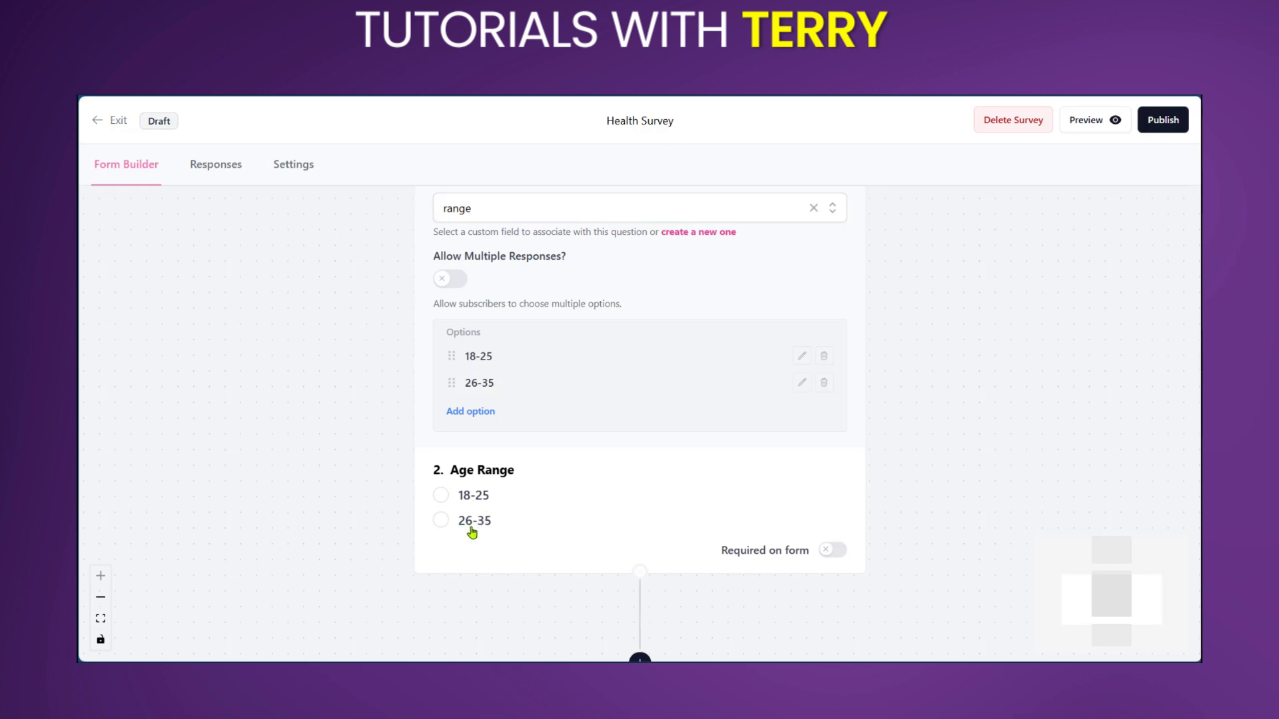
pyautogui.scroll(-2, 609, 474)
pyautogui.scroll(1, 551, 413)
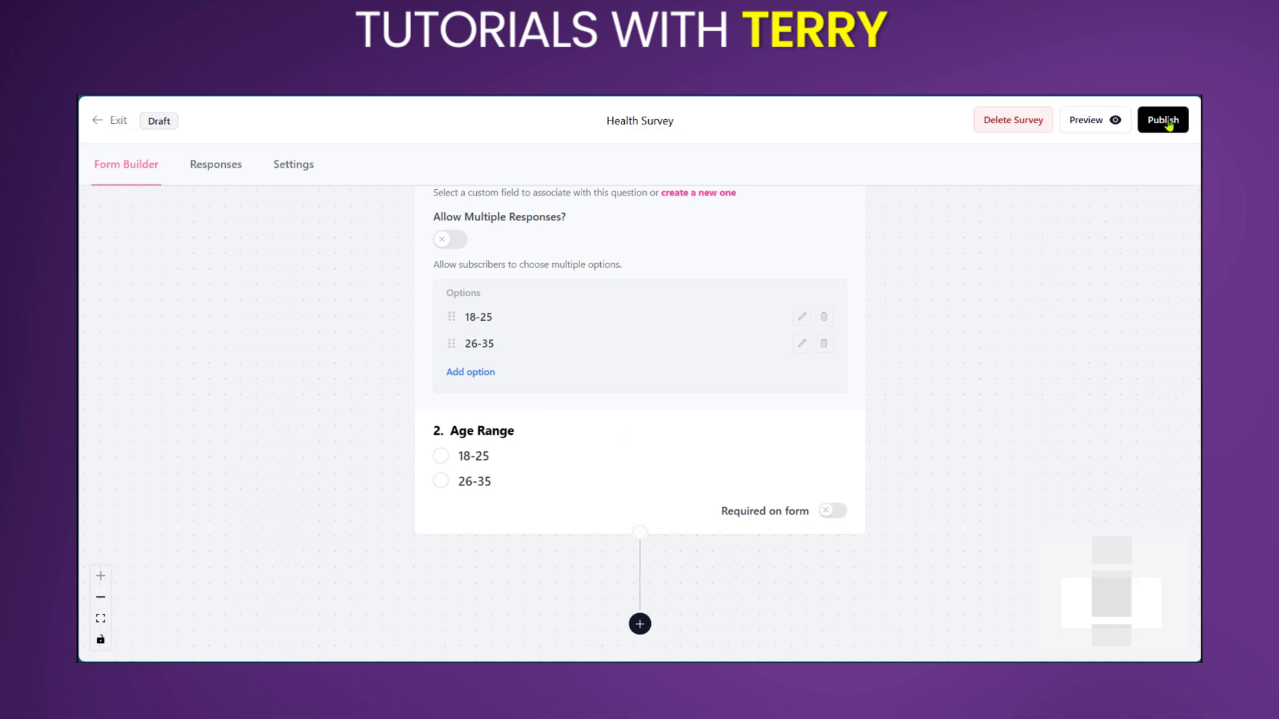
# Step: Preview the survey, examine its title, description and questions, and return to the form builder
pyautogui.click(1093, 131)
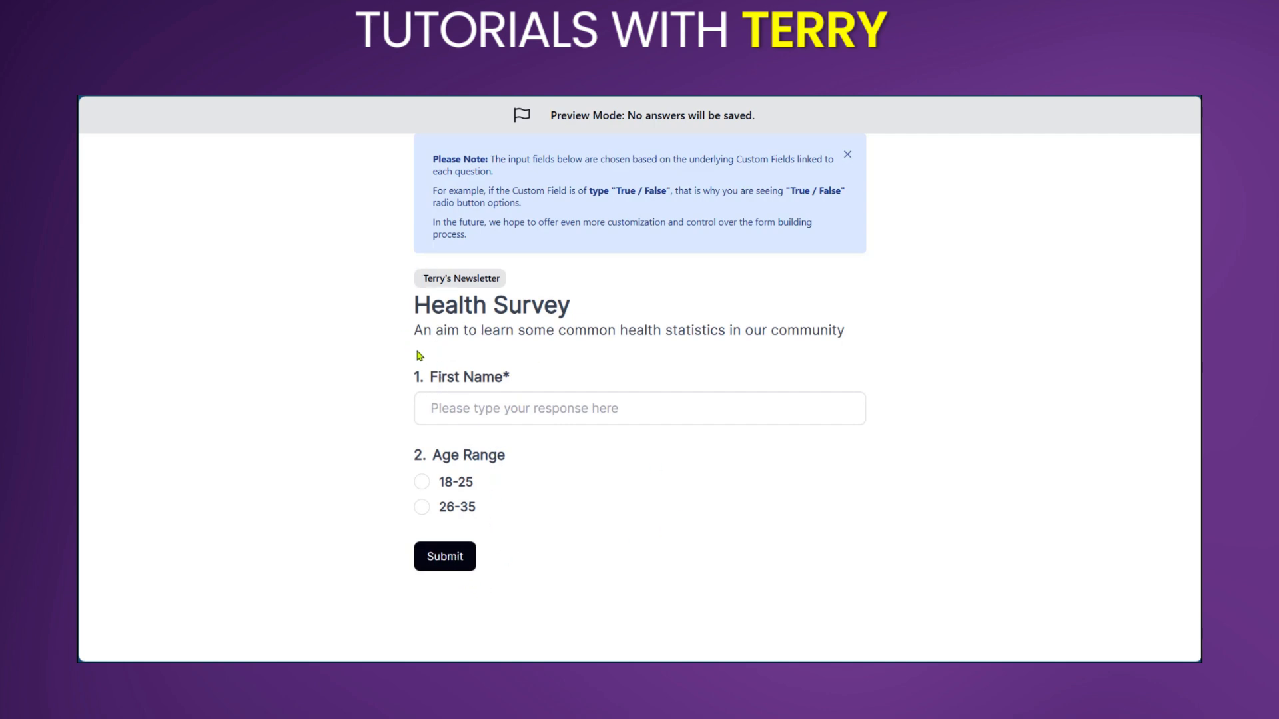
pyautogui.moveTo(416, 305); pyautogui.dragTo(622, 300)
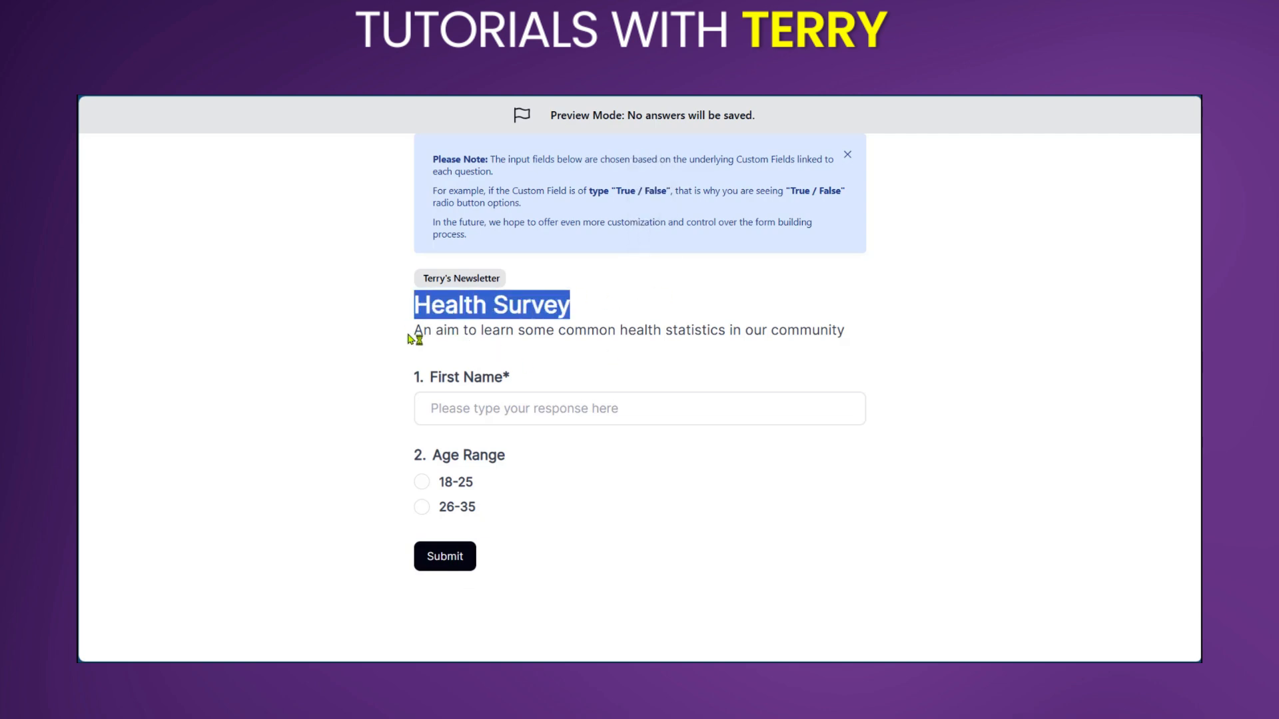
pyautogui.moveTo(415, 337); pyautogui.dragTo(877, 340)
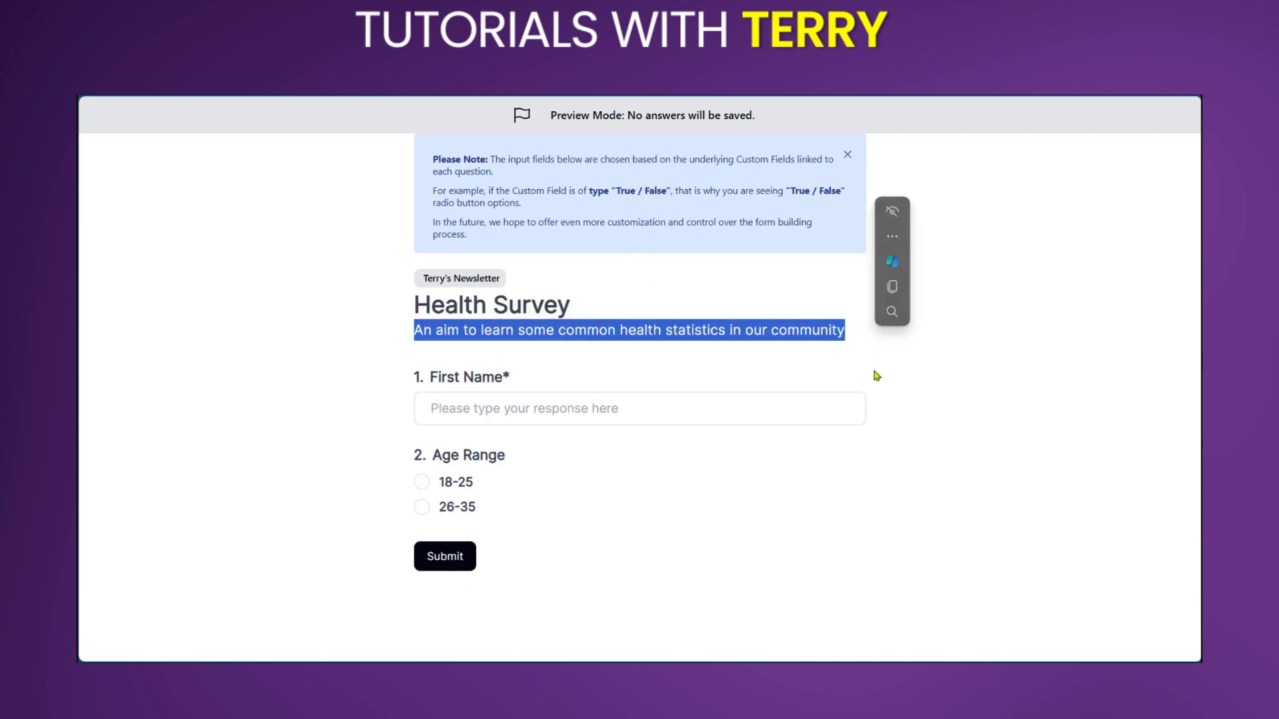
pyautogui.click(875, 372)
pyautogui.click(267, 52)
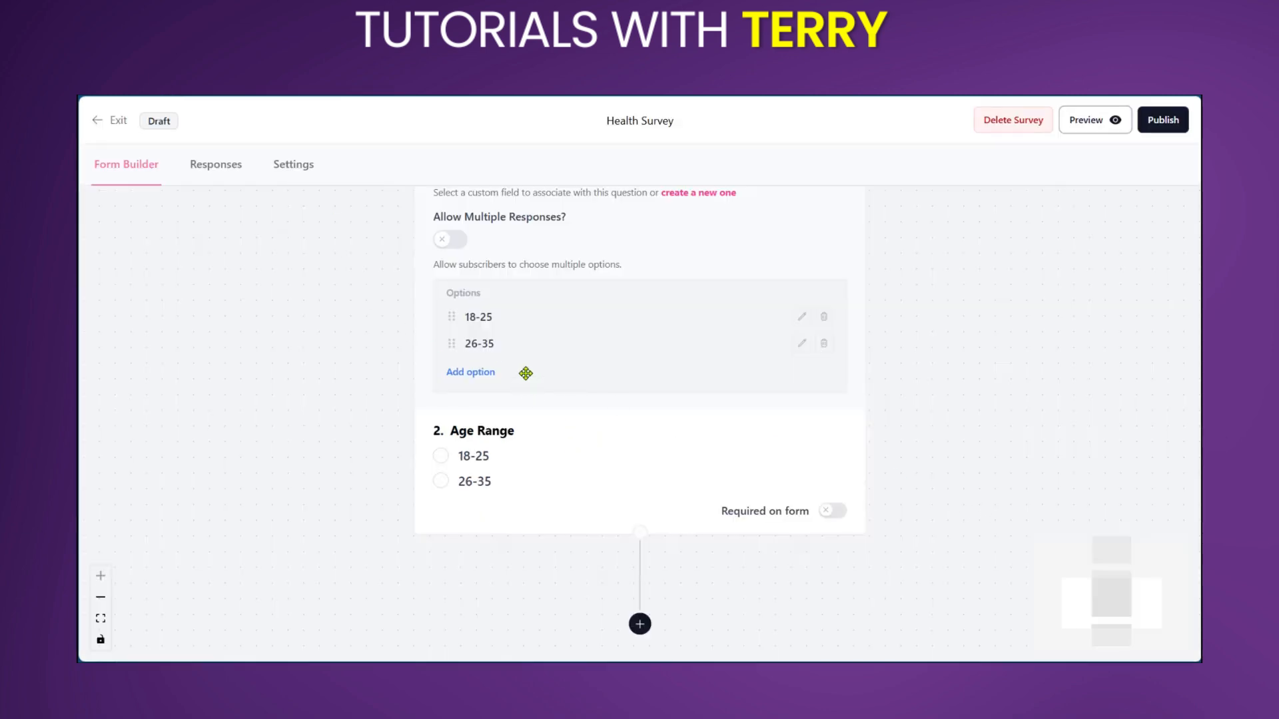
# Step: Publish the Health Survey
pyautogui.click(1163, 120)
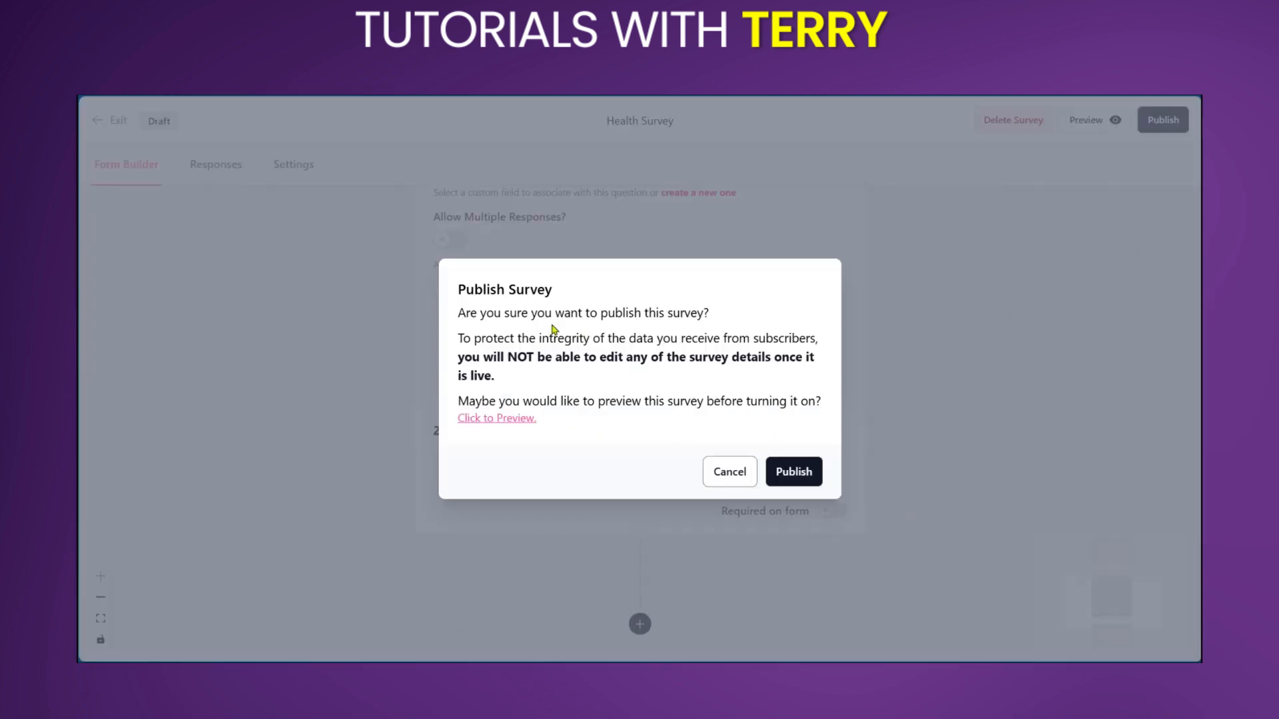